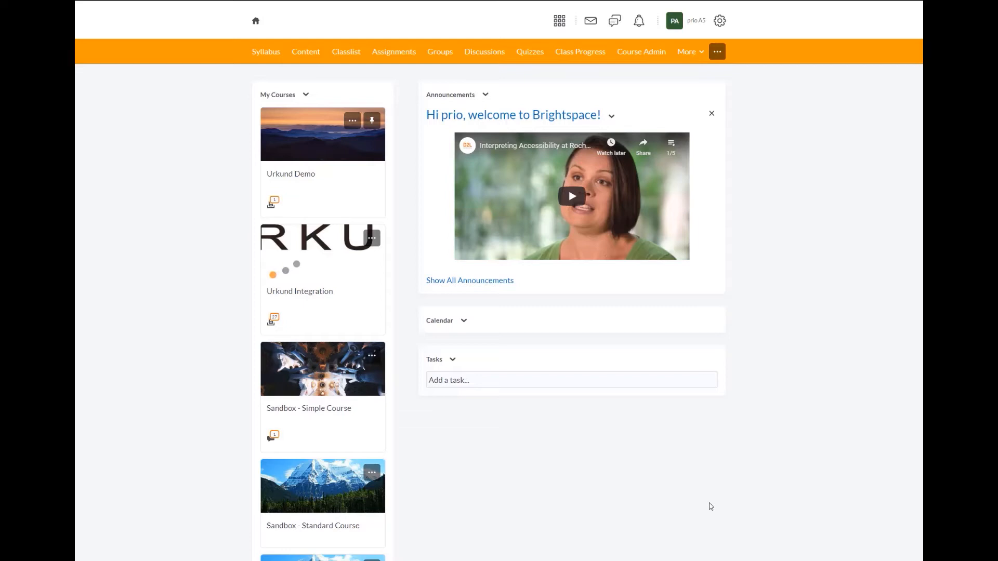
Go to Remote Plugins under Organization Related in the Admin Tools menu.
click(720, 21)
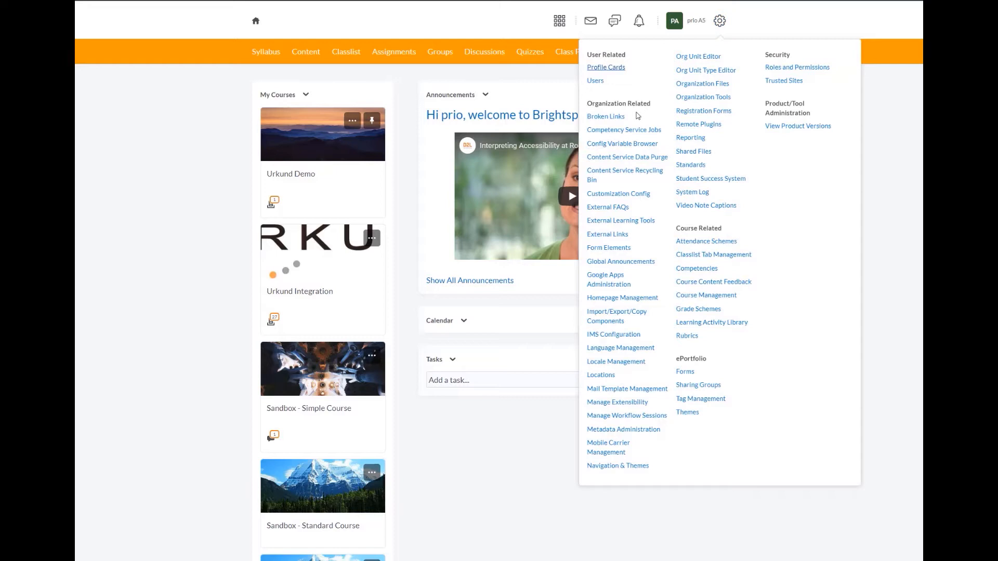
click(718, 129)
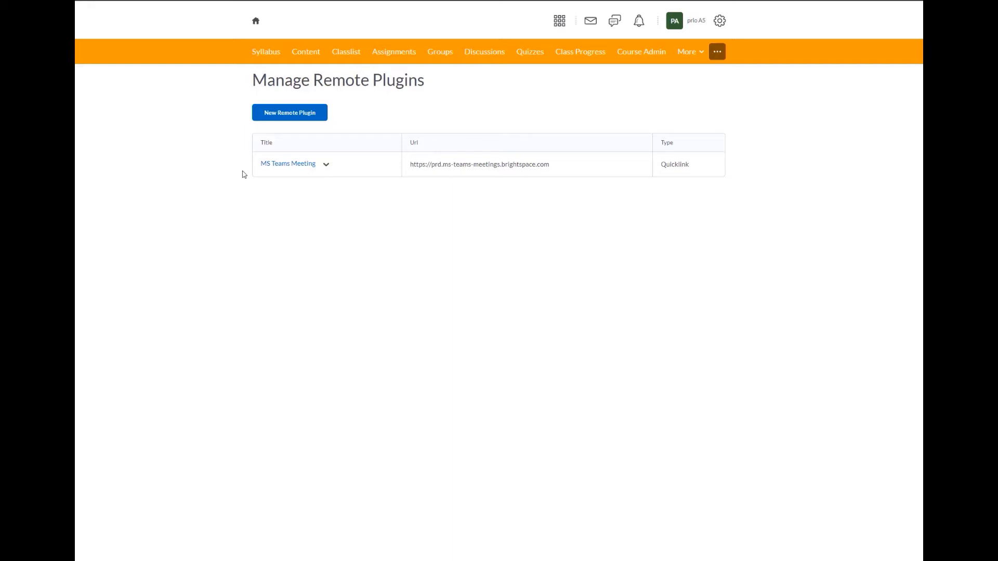
Start a new remote plugin of type Navbar.
click(271, 121)
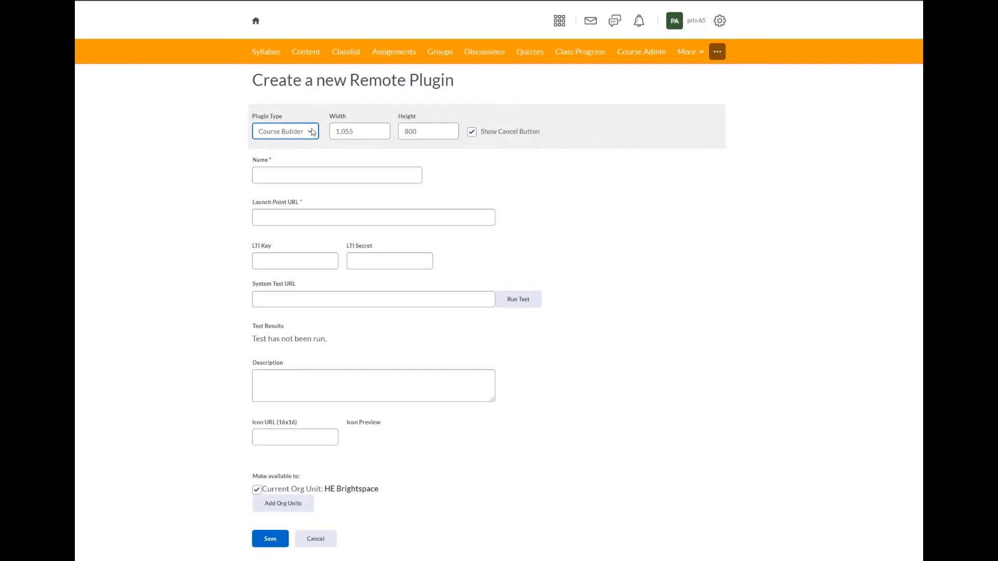
click(311, 135)
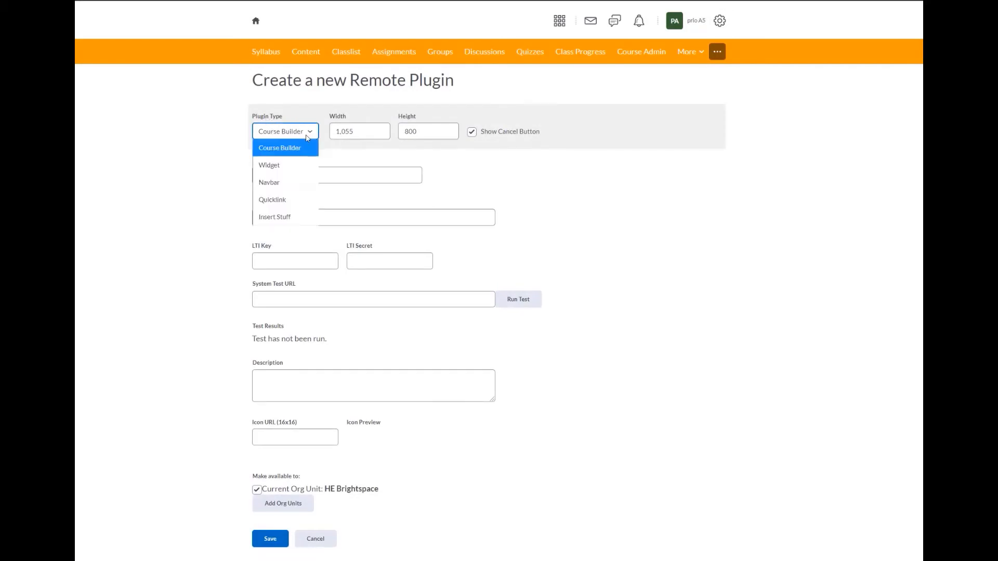
click(290, 185)
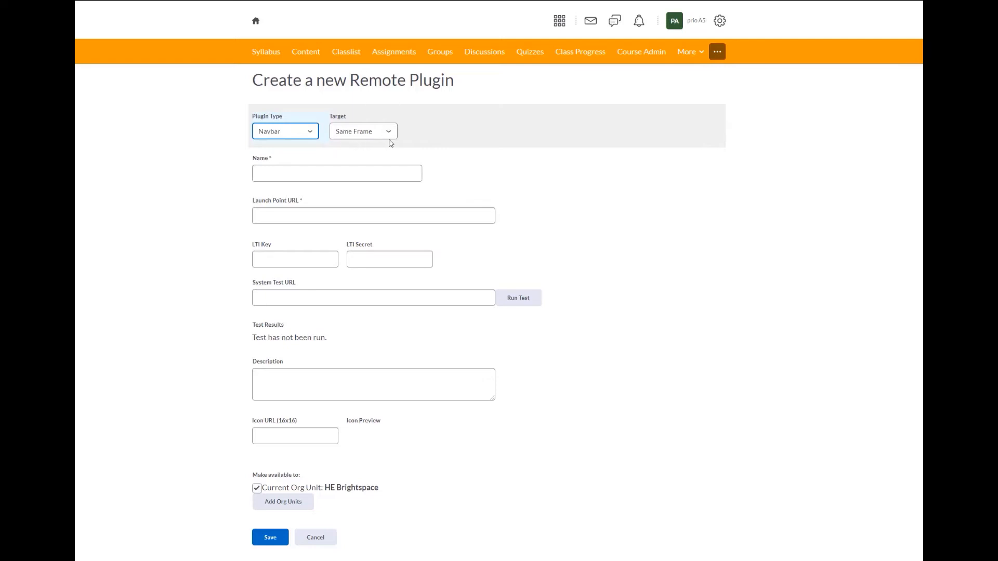
click(274, 165)
click(266, 175)
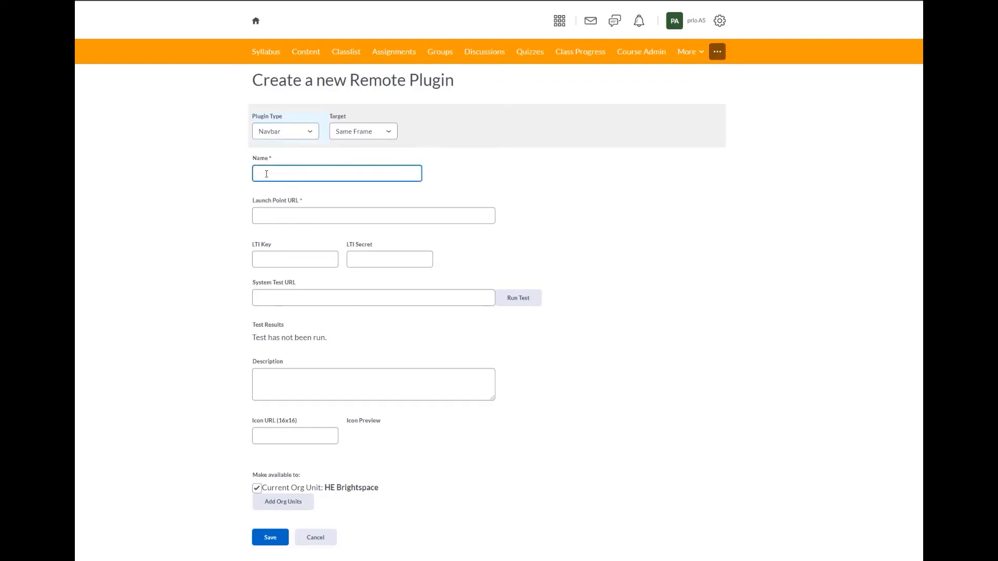
text(Urkund)
click(270, 214)
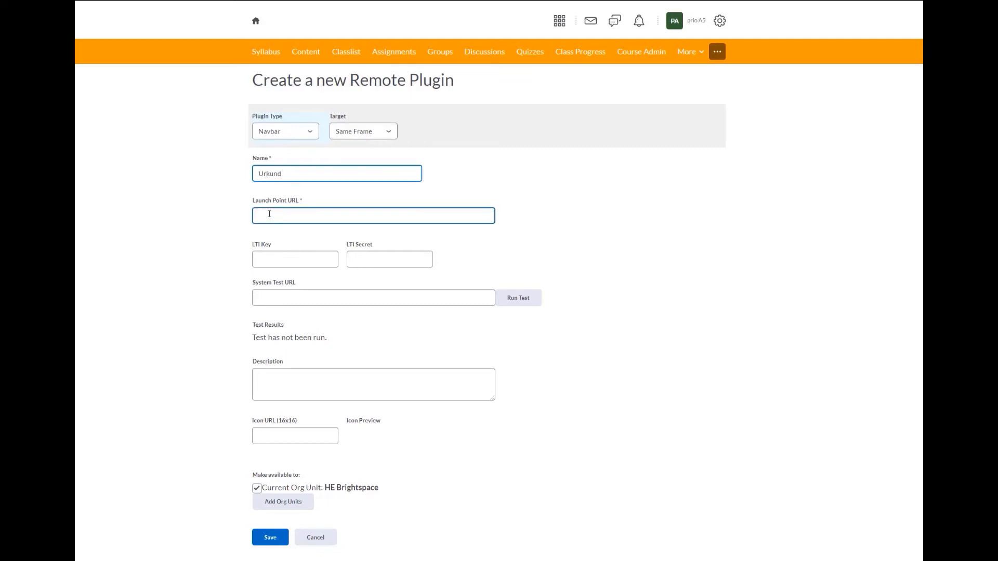
click(269, 214)
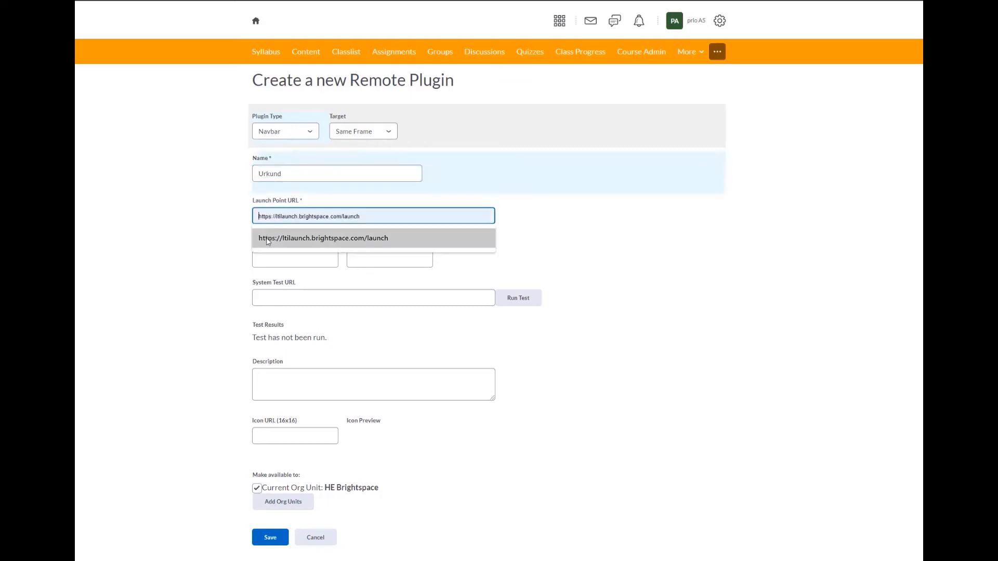
click(266, 239)
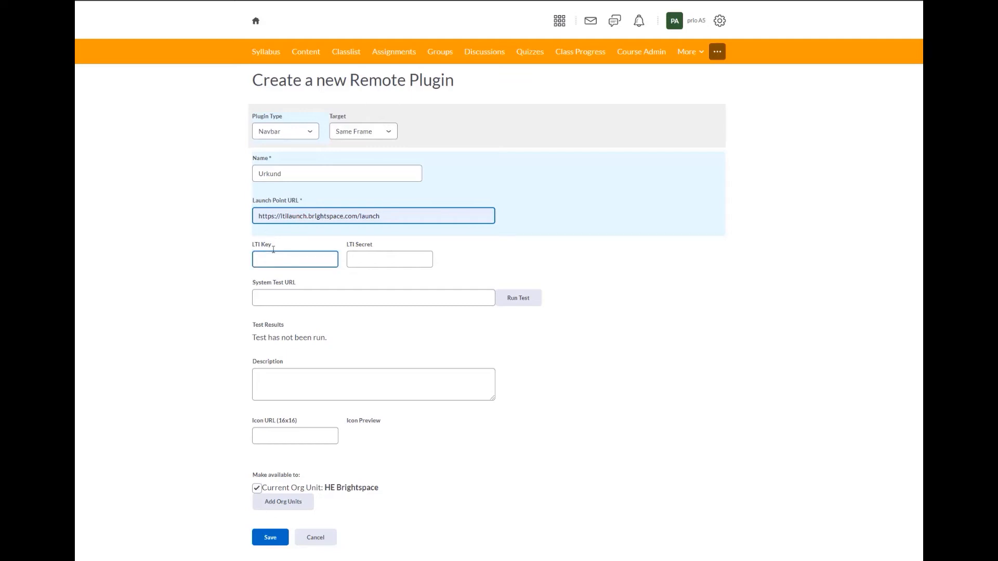
Enter the LTI key and paste the LTI secret into the plugin form.
click(297, 259)
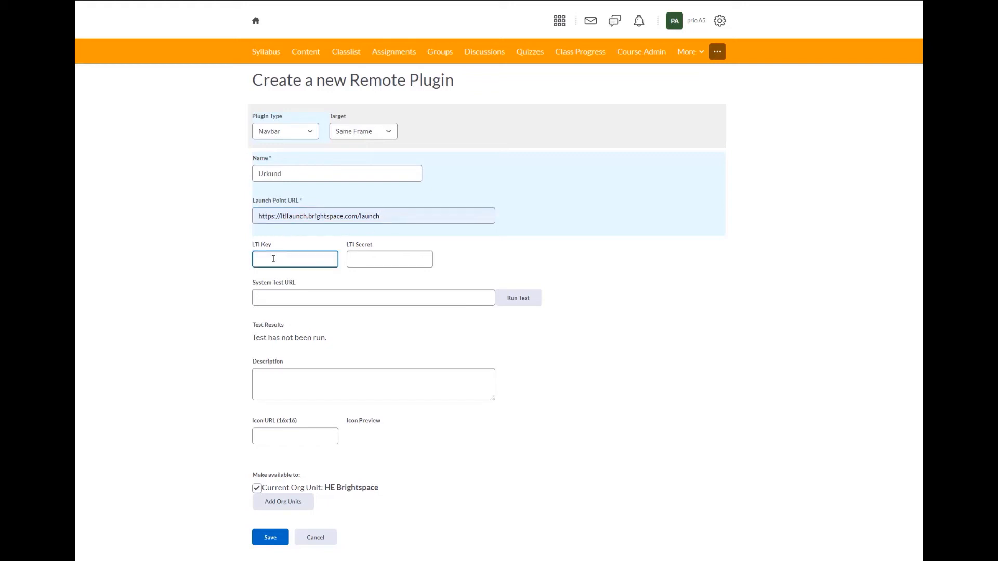
text(urkund)
click(358, 263)
click(358, 261)
key(ctrl+v)
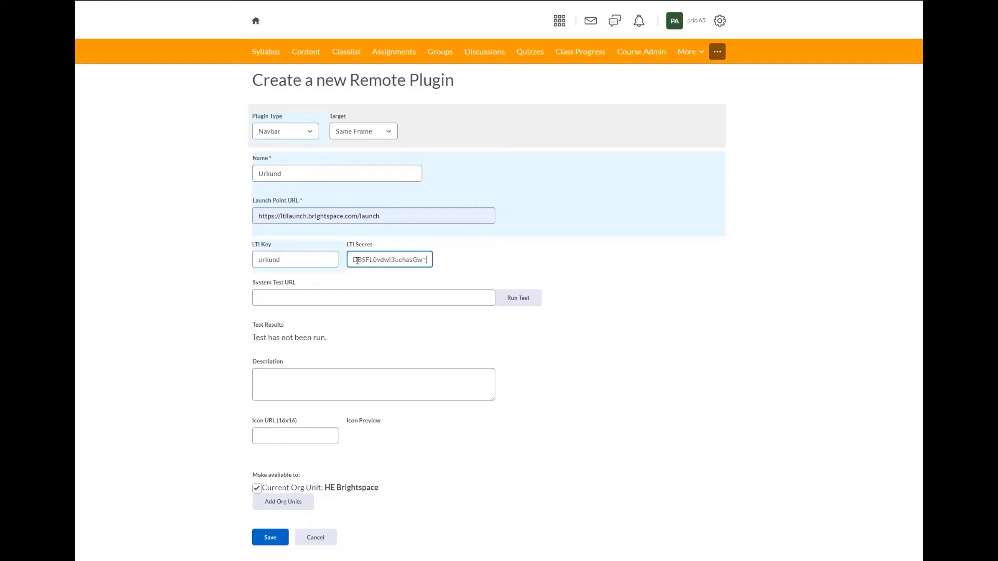
Set the OAuth signature method to HMAC-SHA1.
click(355, 327)
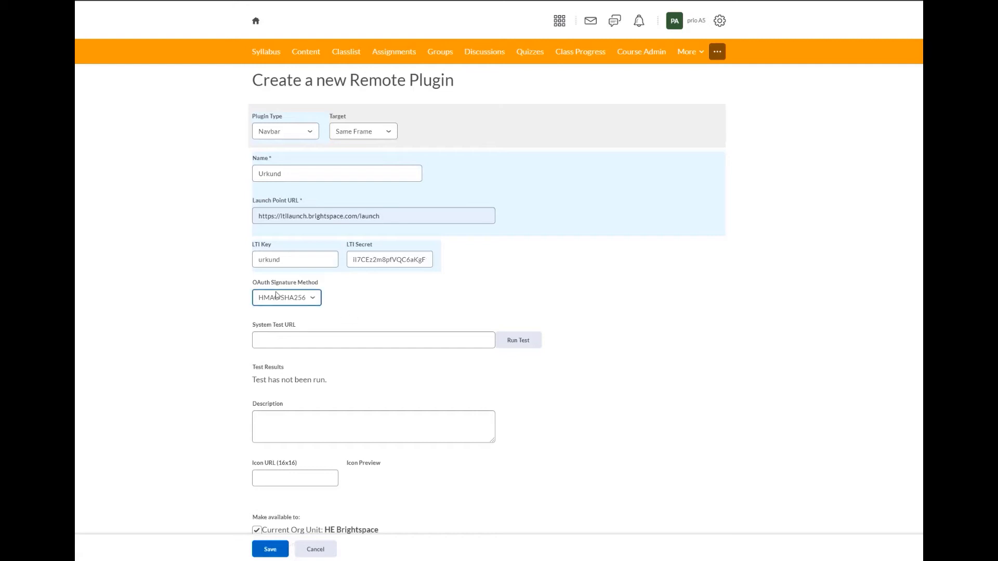
click(313, 302)
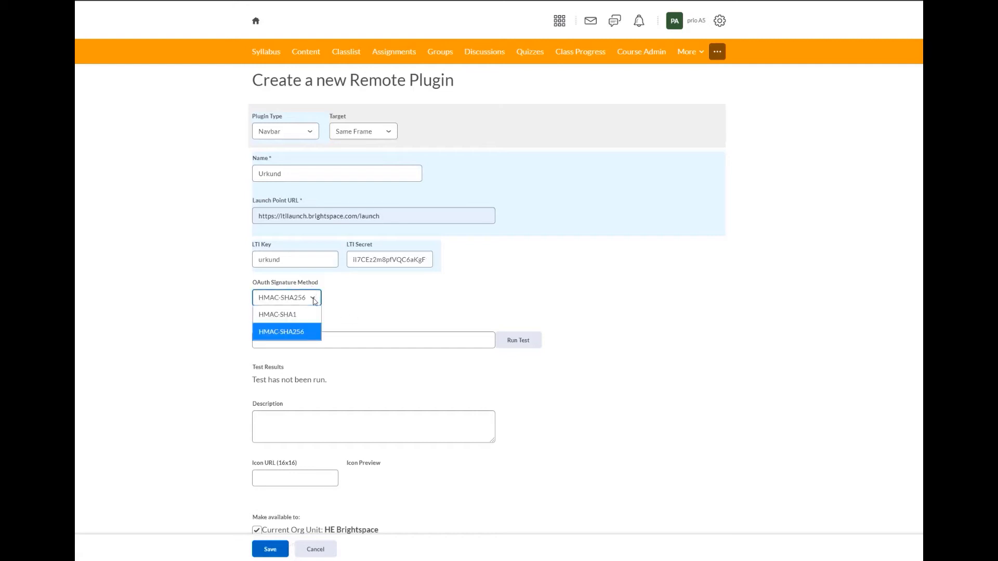
click(306, 314)
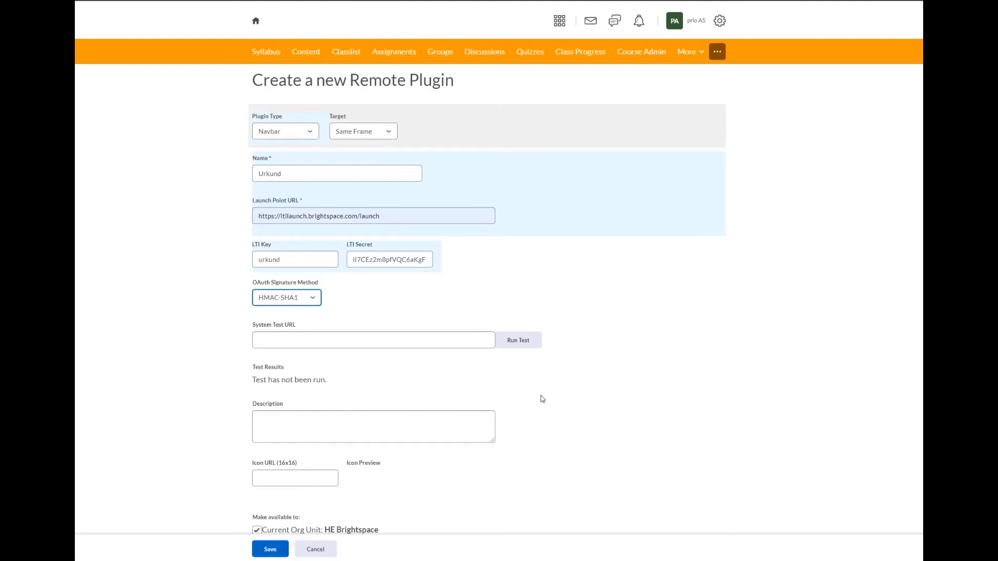
scroll(541, 399, down, 1)
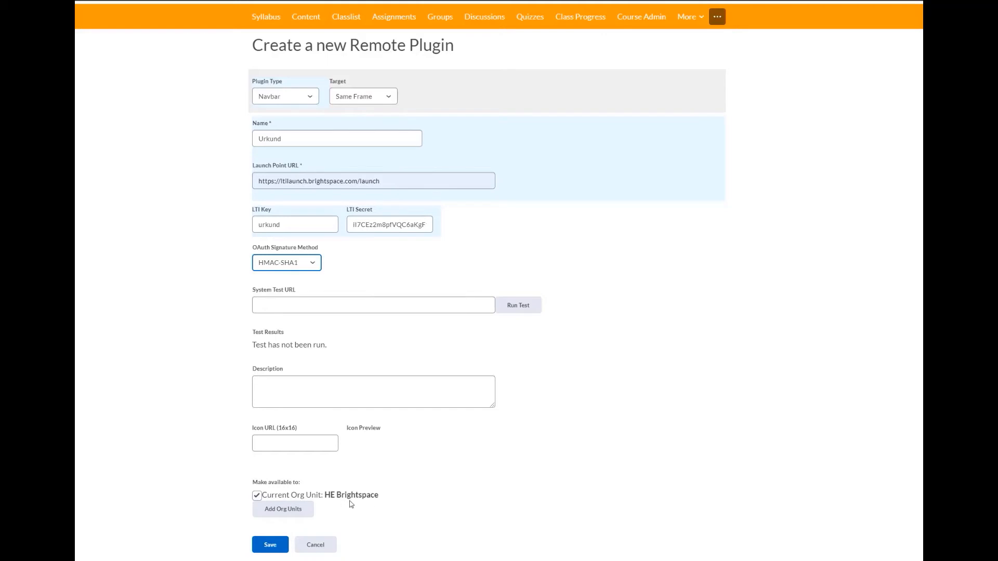
Add HE Brightspace, with all descendants of type Course Offering, as the plugin's org unit scope.
click(300, 515)
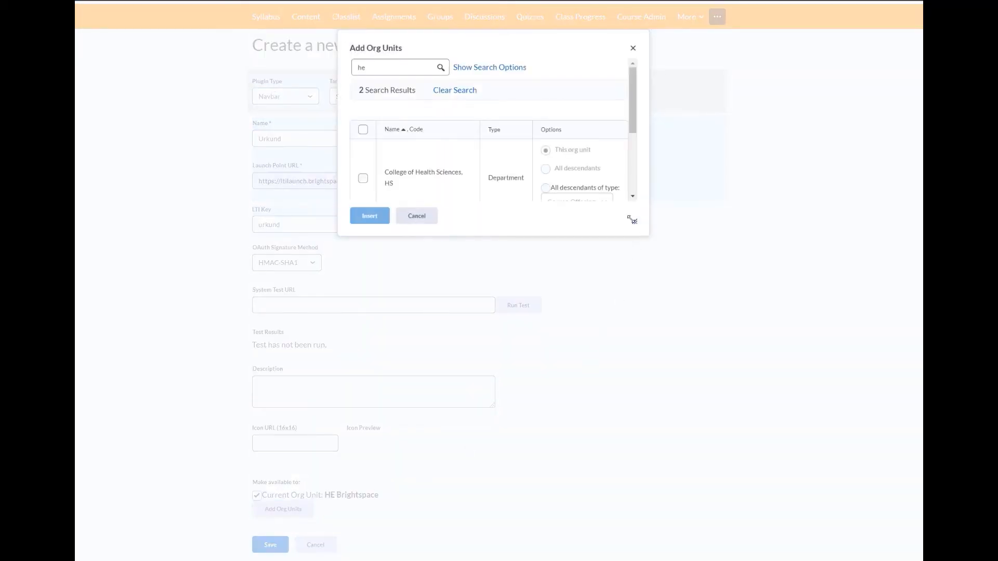
drag(634, 221, 701, 310)
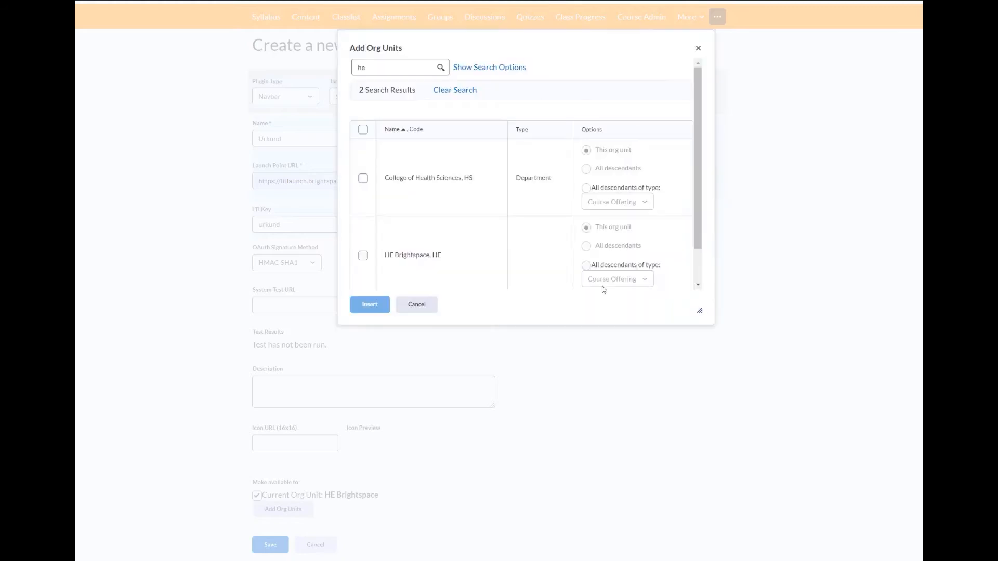
click(363, 256)
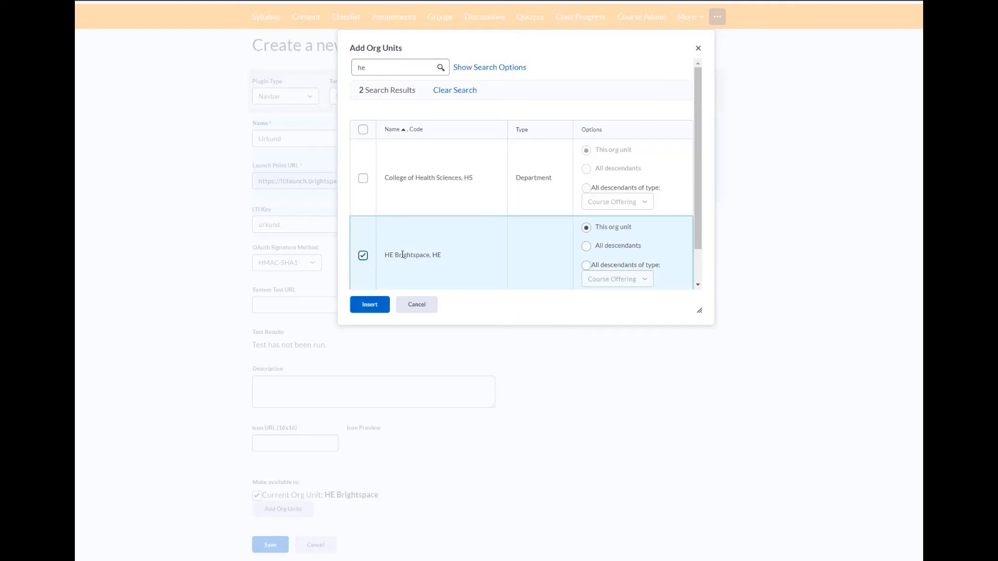
click(587, 266)
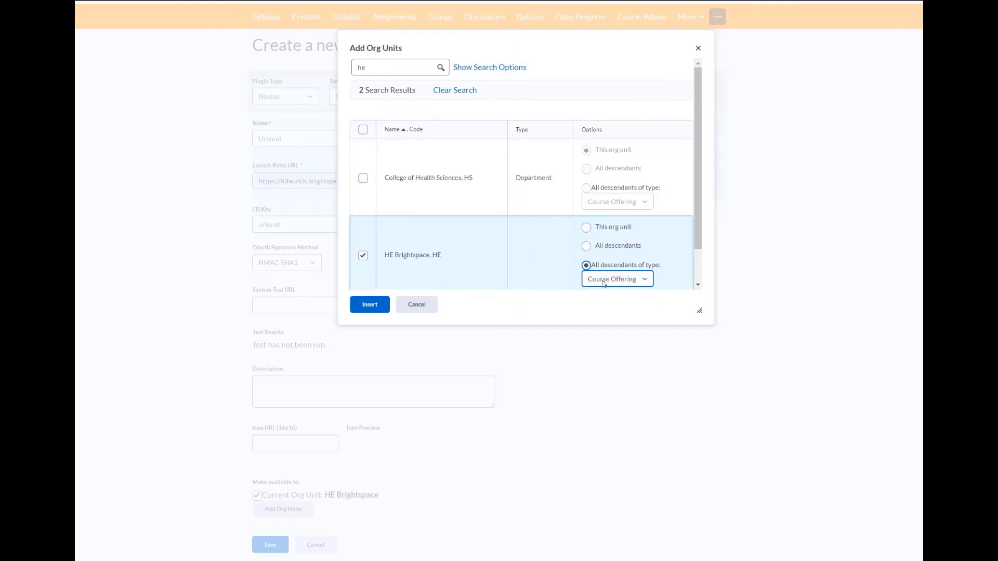
click(602, 281)
click(601, 296)
click(369, 306)
scroll(486, 480, down, 1)
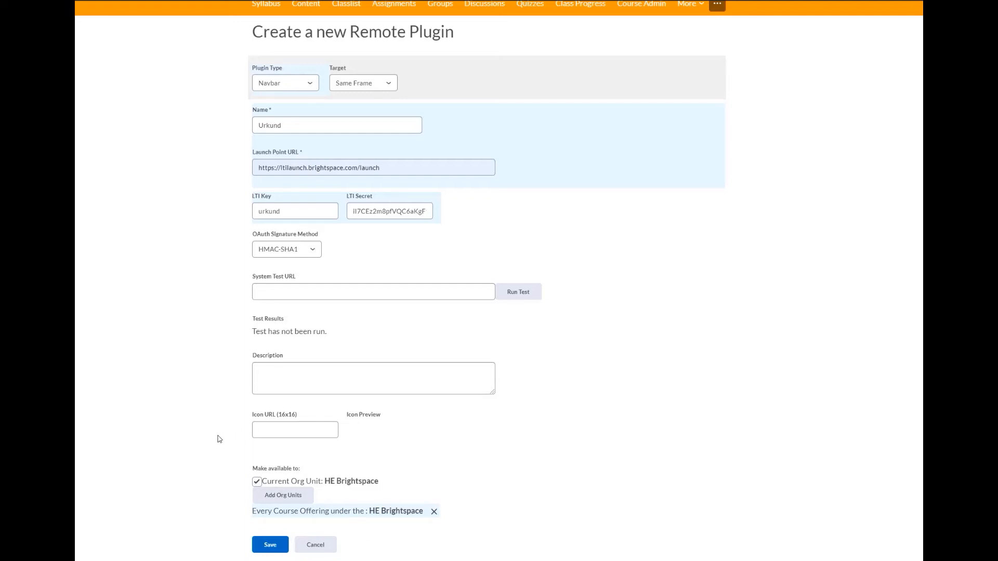
Save the new Urkund Navbar remote plugin.
click(273, 552)
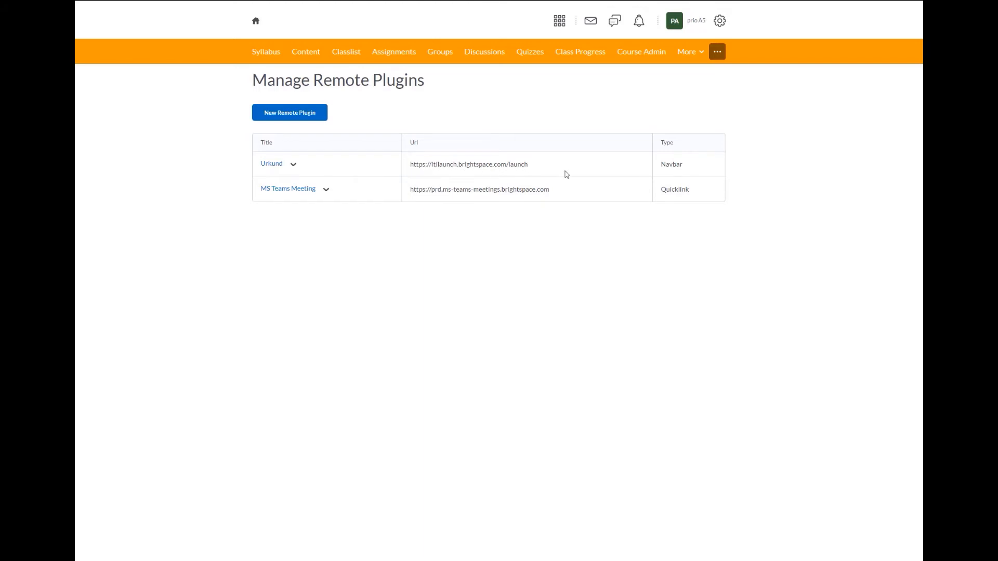
Go to Navigation & Themes from the Admin Tools menu to list the course navbars.
click(719, 22)
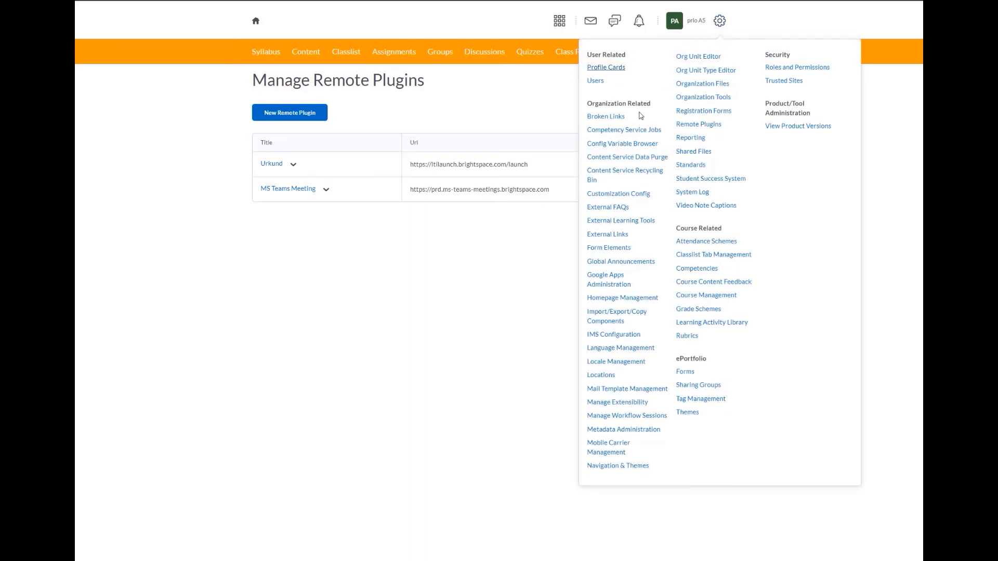
click(637, 467)
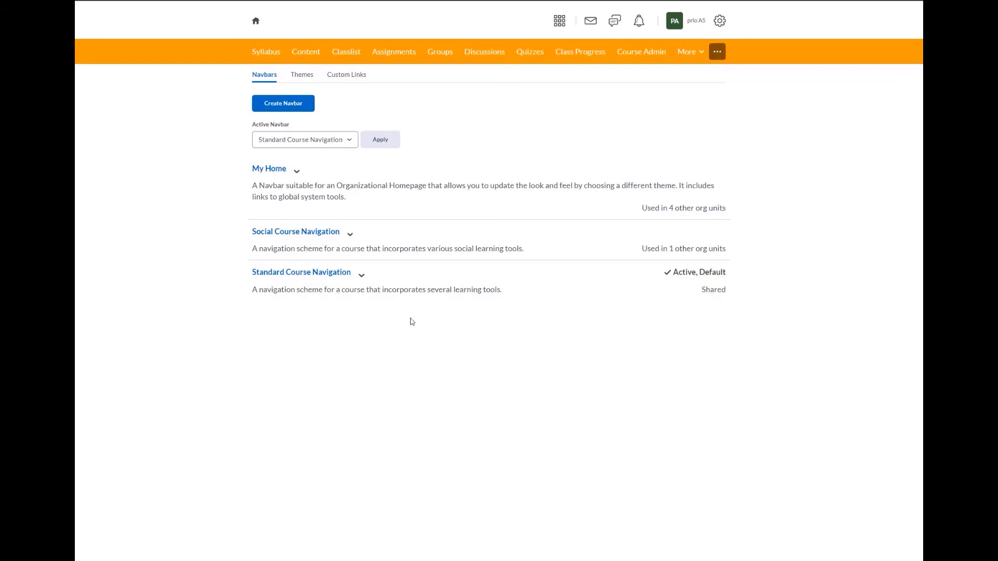
Copy Standard Course Navigation and rename the copy 'Urkund Navbar'.
click(361, 281)
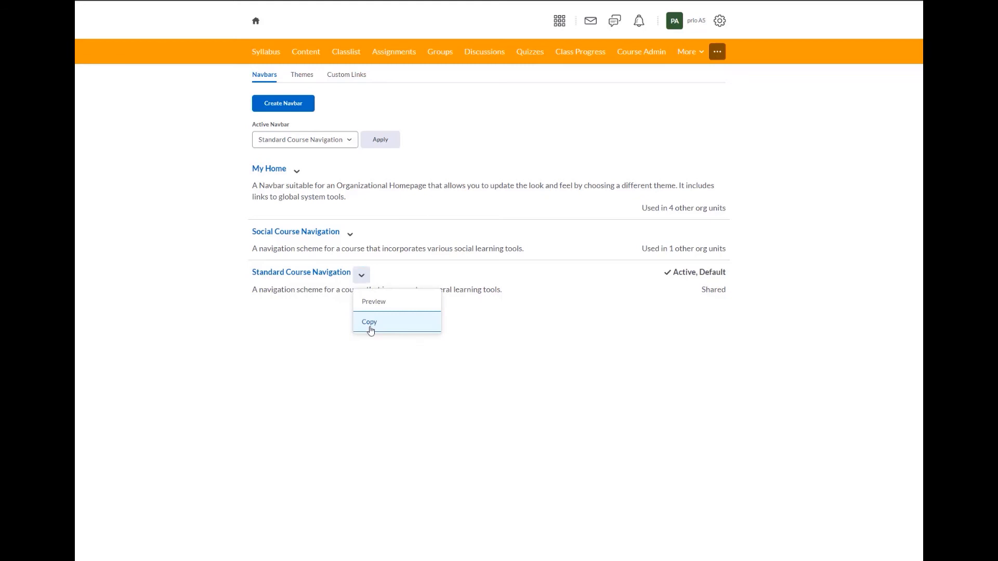
click(371, 330)
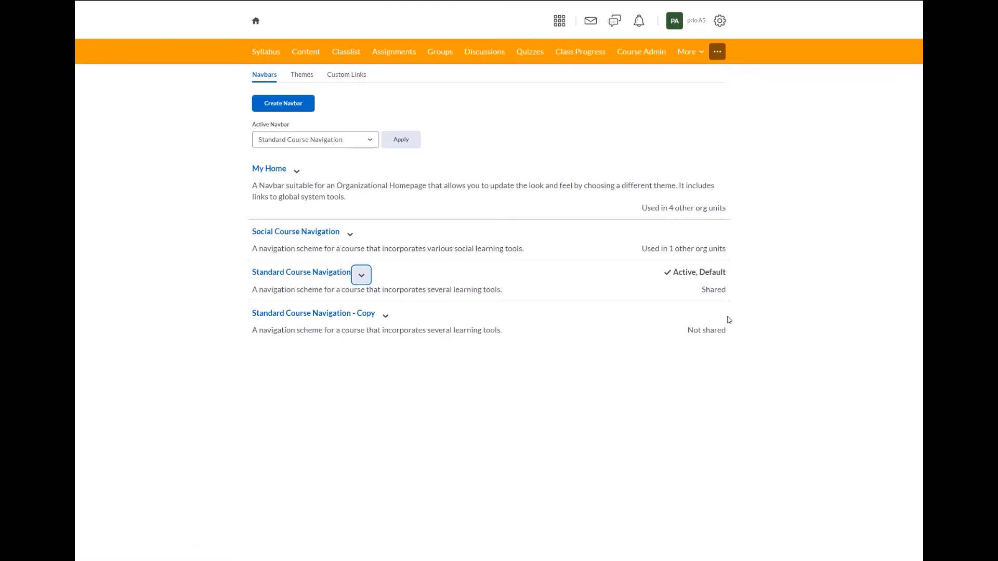
click(327, 318)
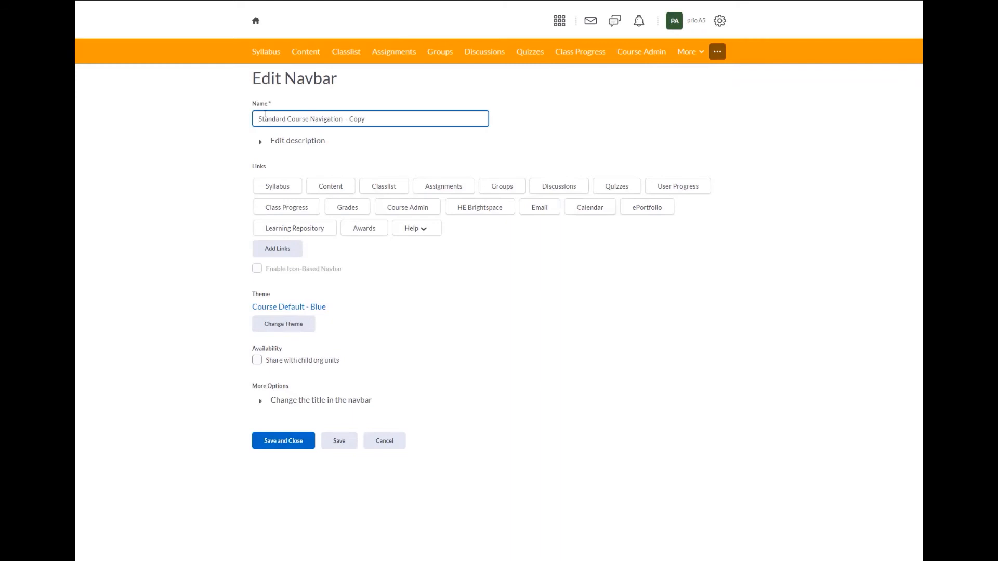
drag(258, 119, 394, 126)
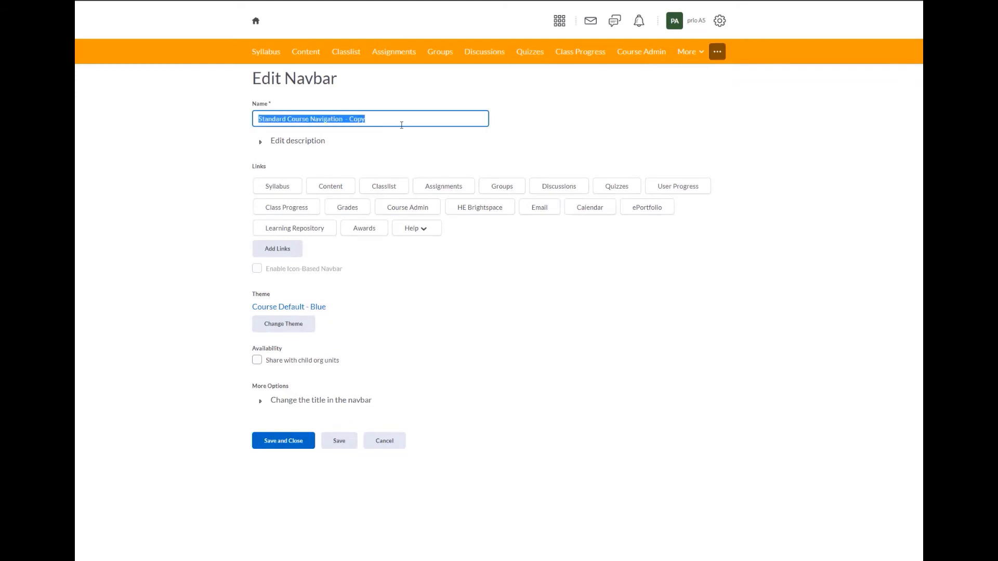
text(Urkund)
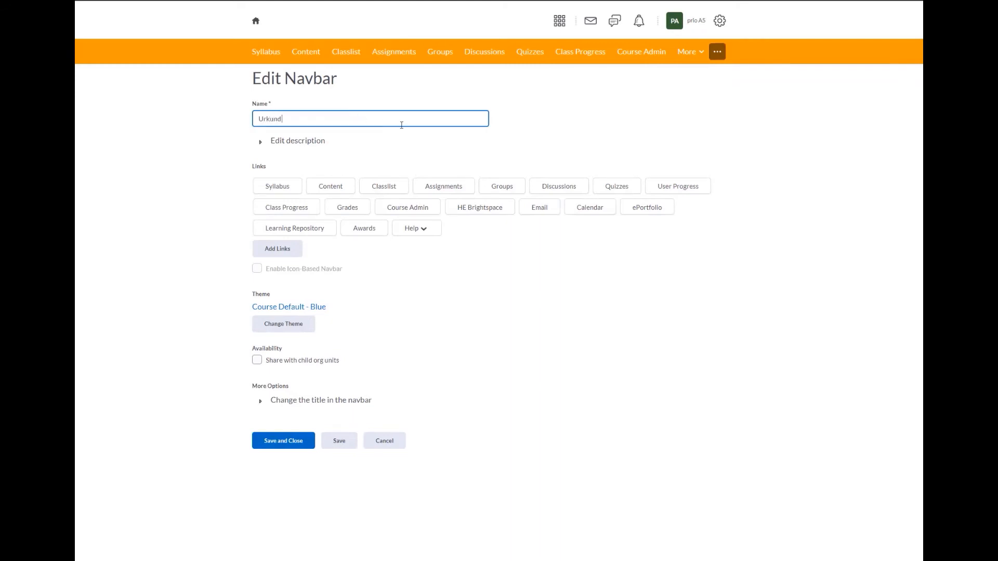
text( Navbar)
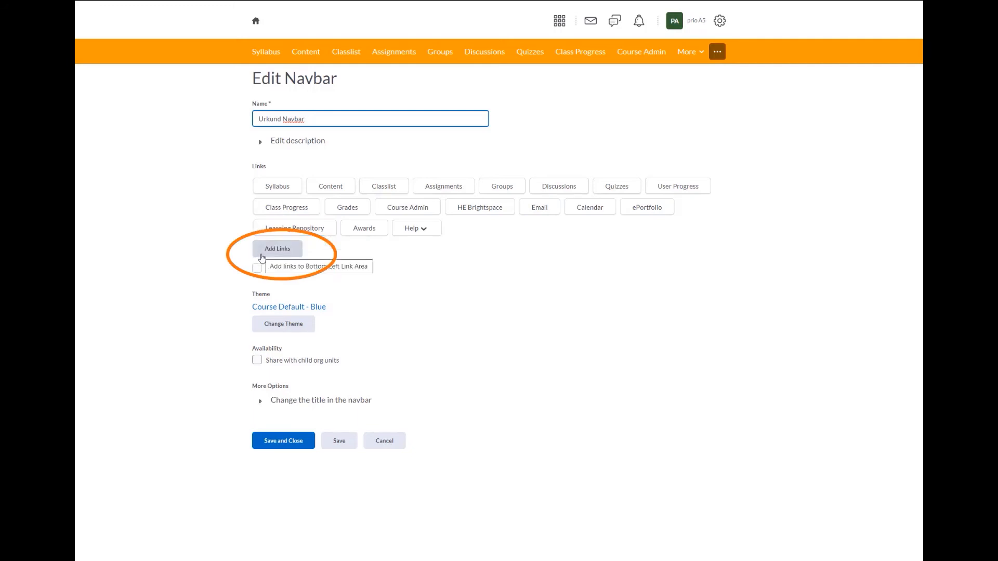
Add the Urkund link to Urkund Navbar and move it between Classlist and Assignments.
click(277, 249)
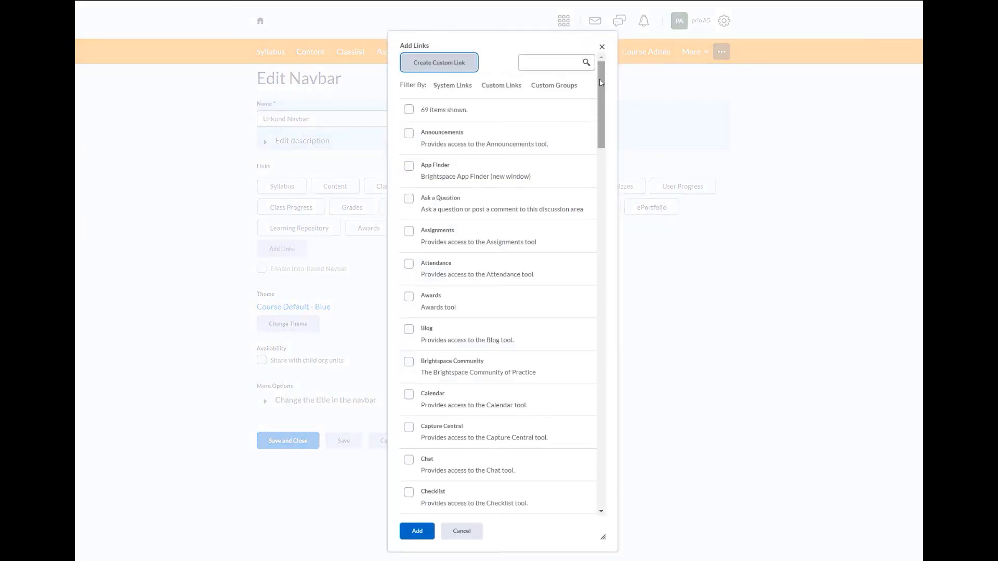
drag(601, 82, 602, 455)
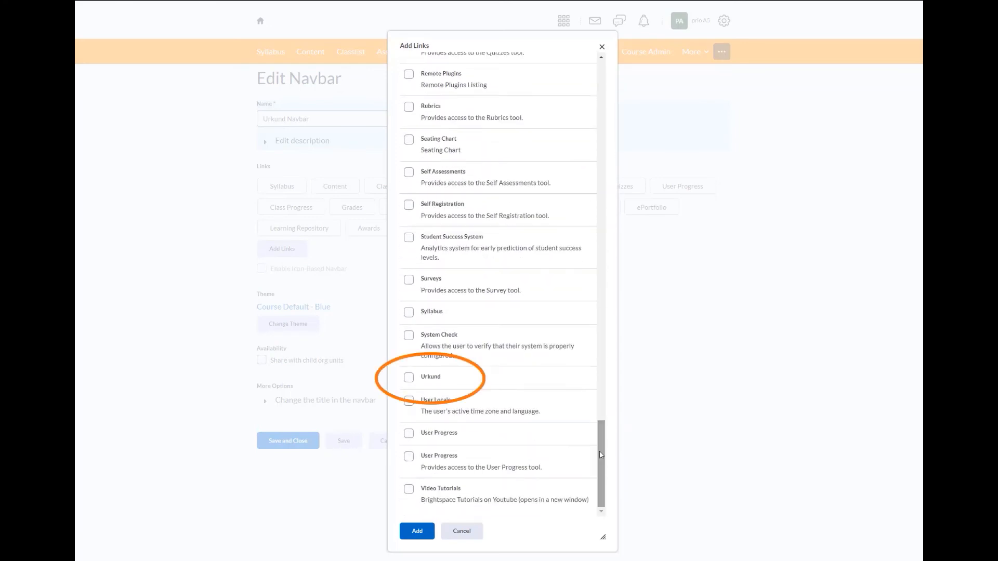
click(409, 378)
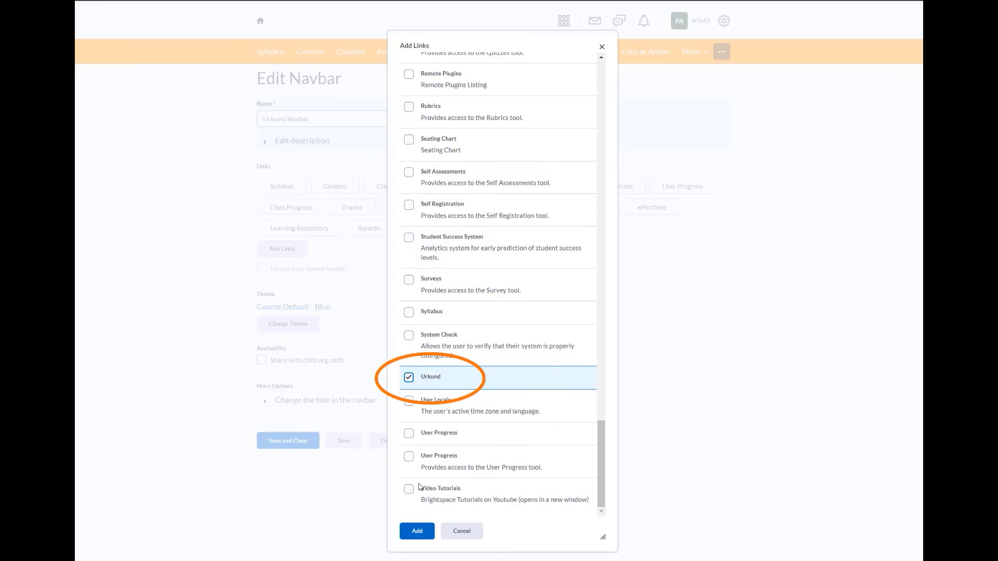
click(417, 532)
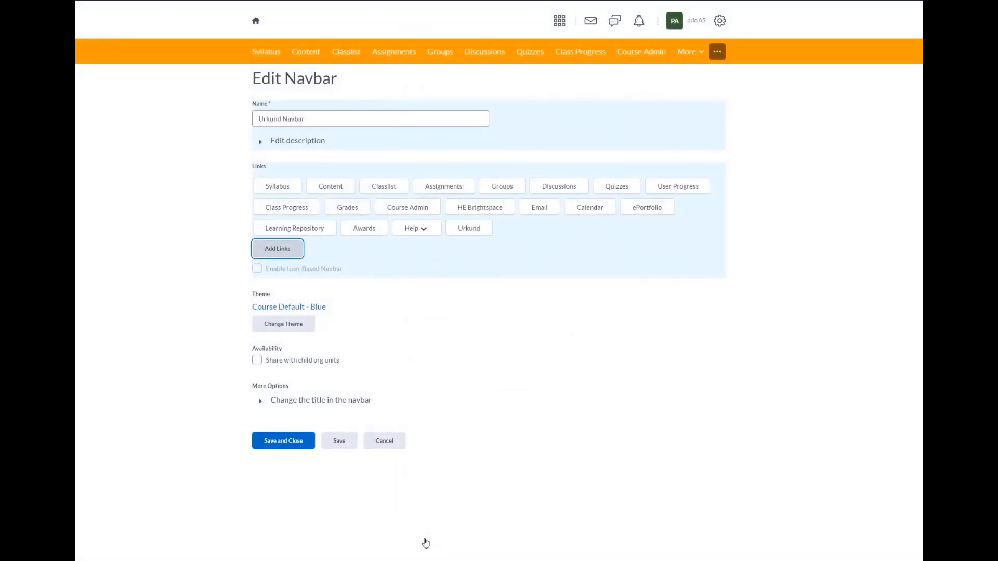
mouse_move(465, 233)
mouse_move(461, 227)
mouse_down()
mouse_move(439, 219)
mouse_move(416, 187)
mouse_up()
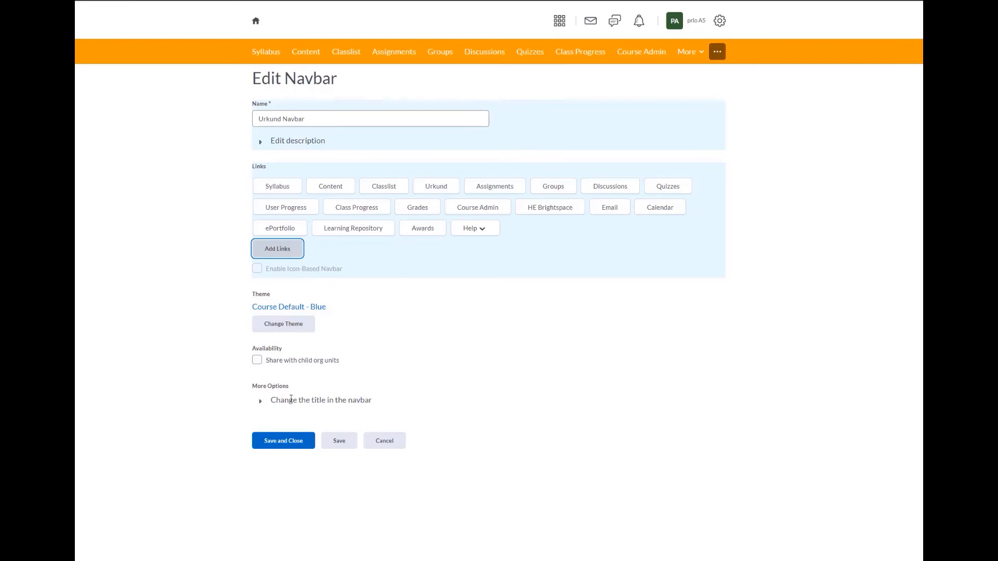
Save and close Urkund Navbar, then set it as the default navbar.
click(271, 446)
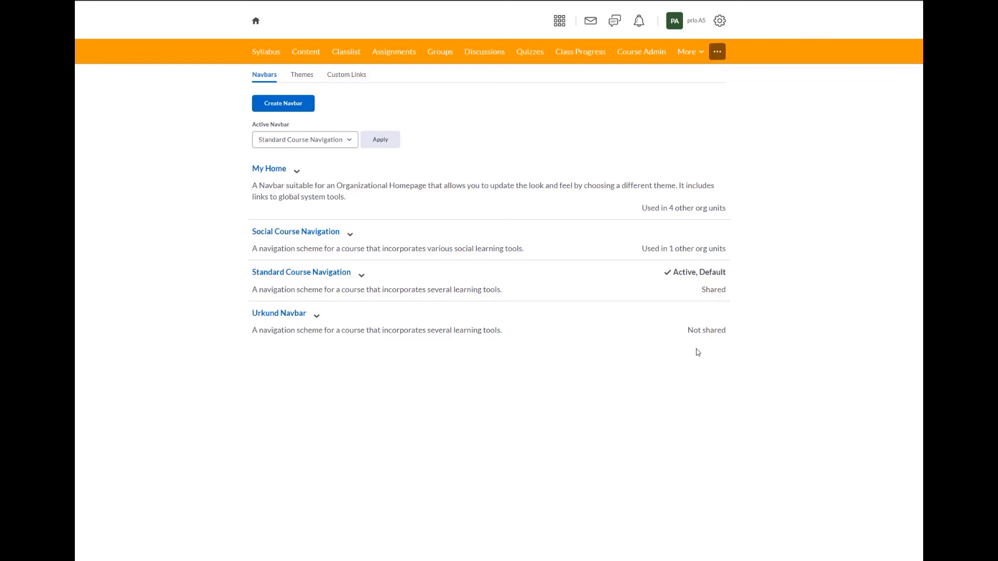
click(317, 318)
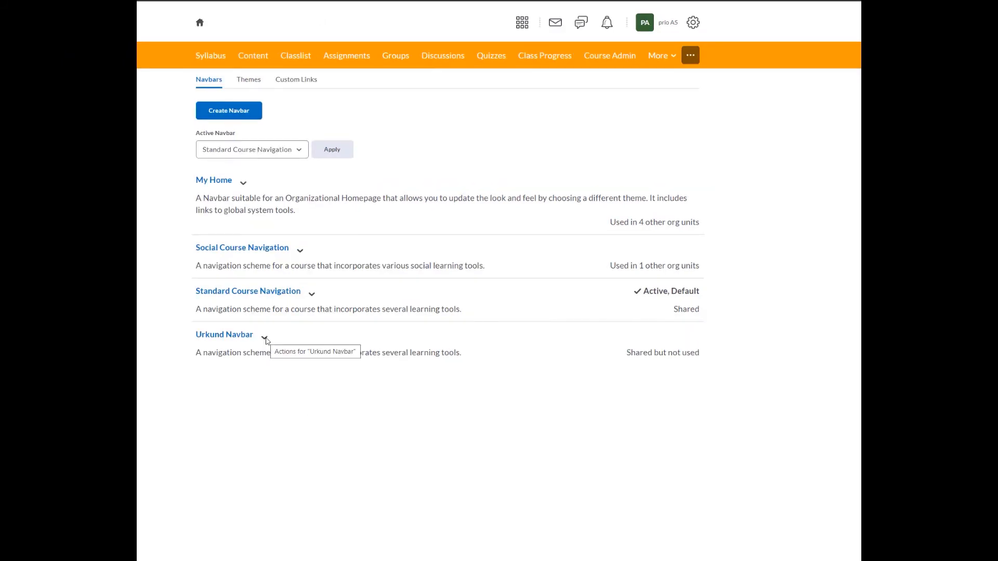
click(317, 319)
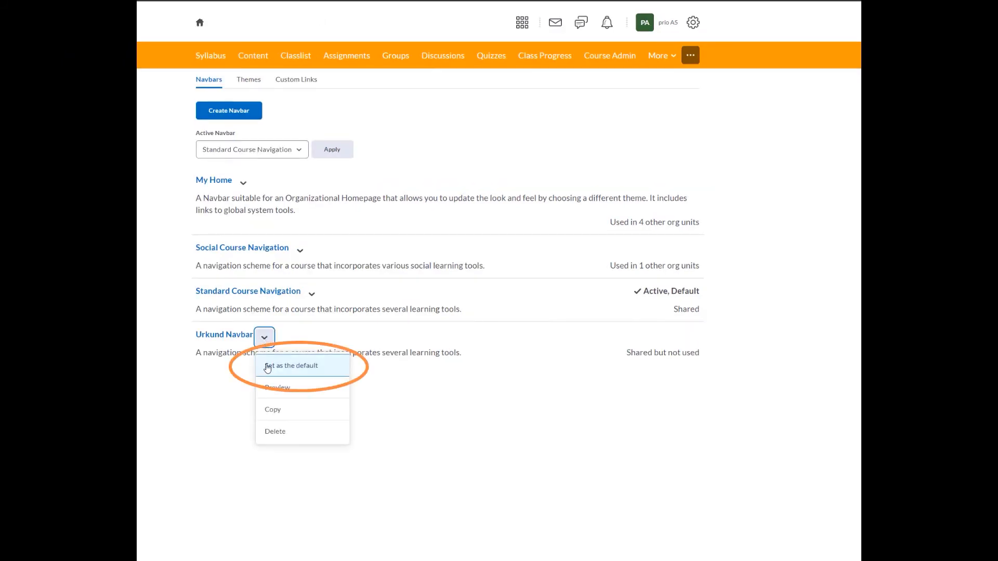
click(267, 370)
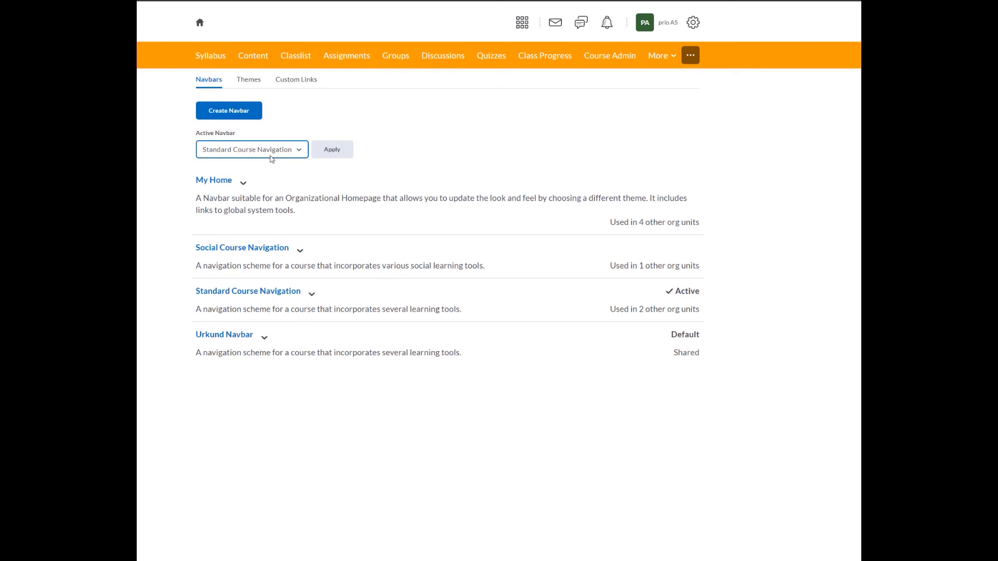
Apply Urkund Navbar as the active navbar.
click(300, 152)
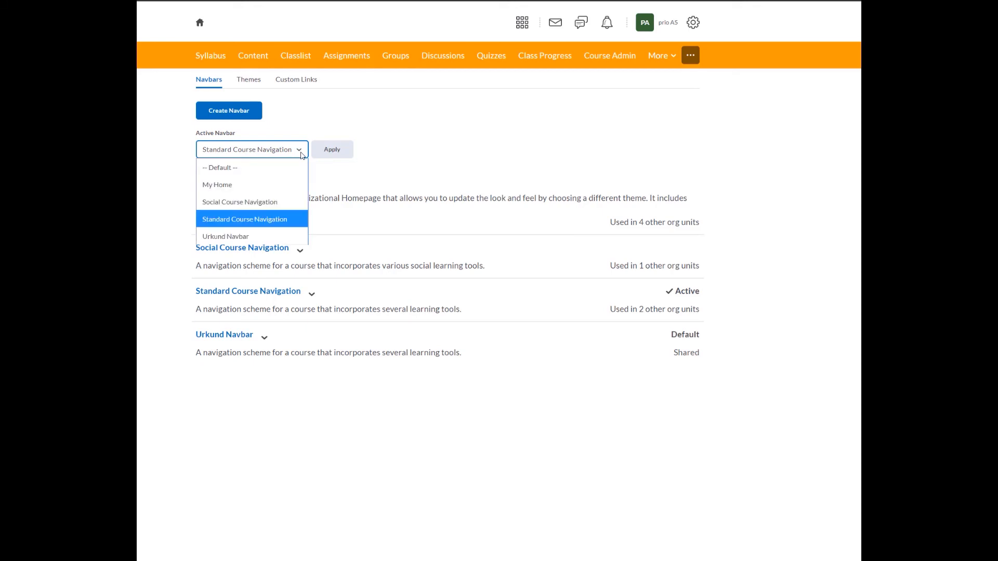
click(267, 239)
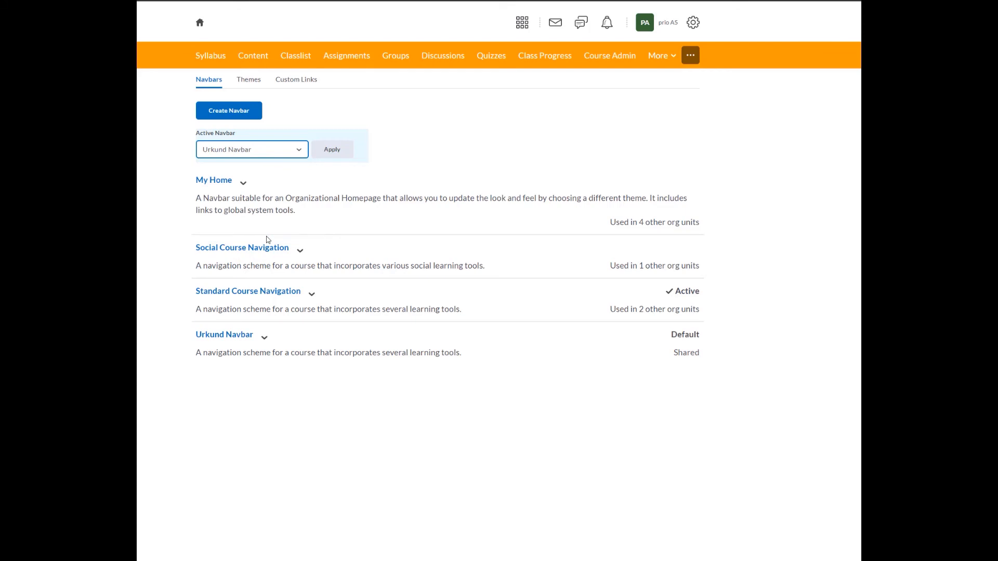
click(332, 152)
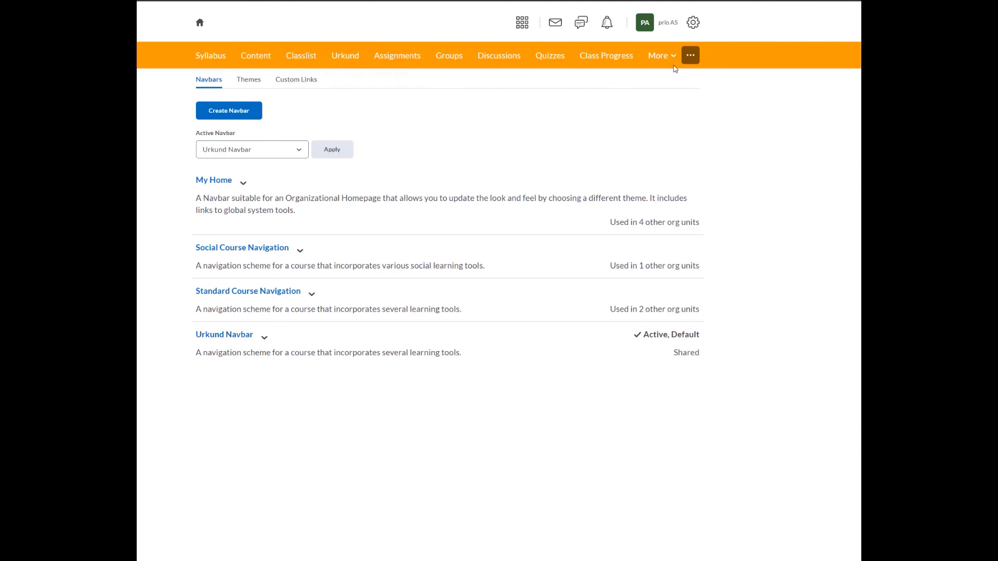
In the Urkund Demo course, apply Urkund Navbar as active via Manage All Course Navbars.
click(522, 24)
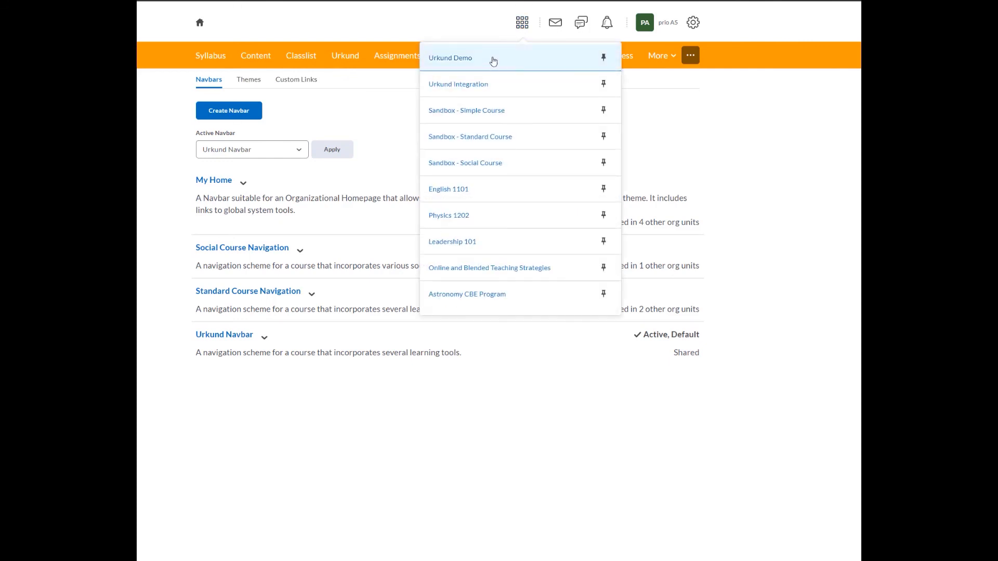
click(493, 59)
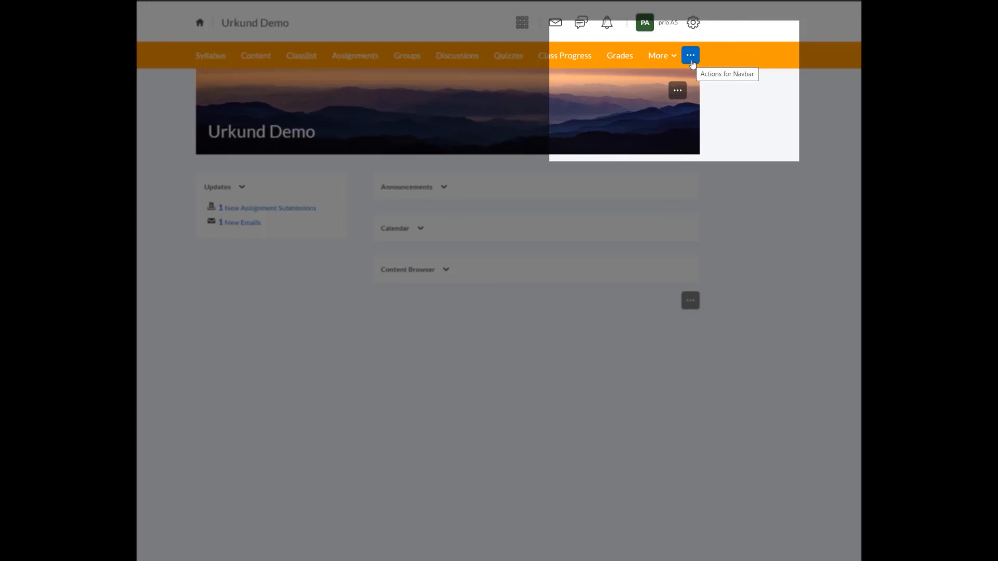
click(692, 63)
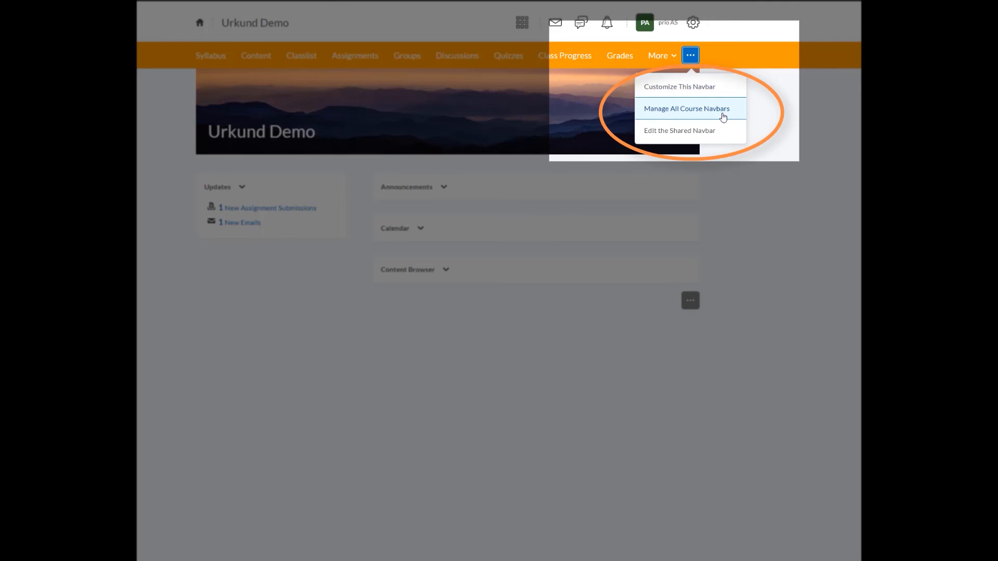
click(723, 117)
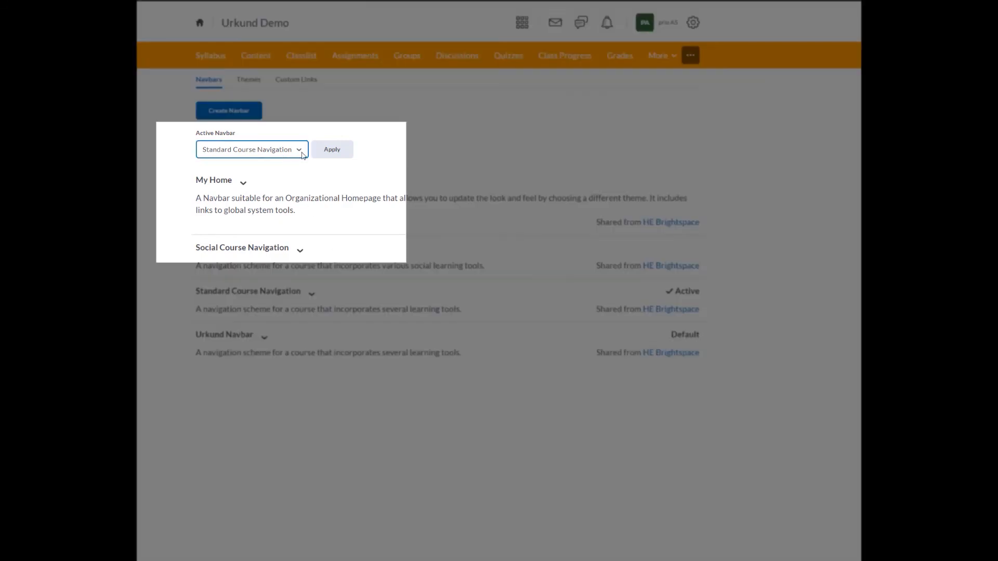
click(300, 151)
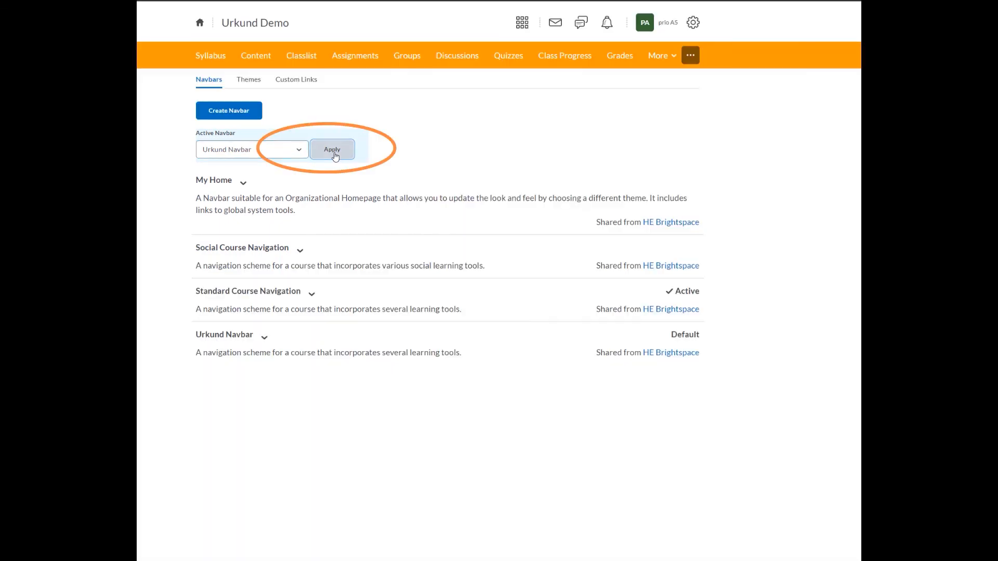
click(335, 154)
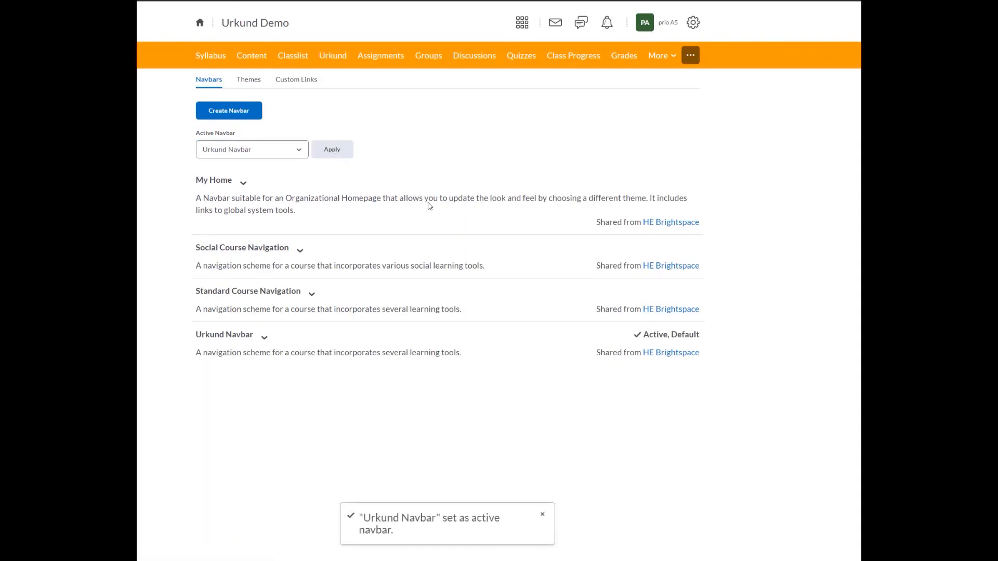